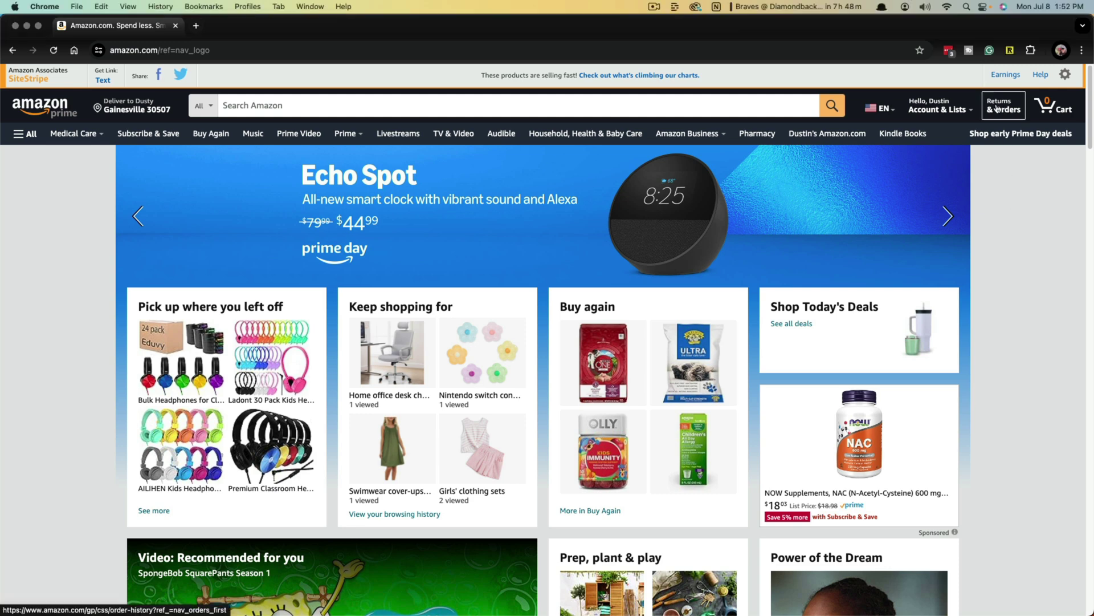
- Open Returns & Orders to list past orders, including the July 7 $30.78 order
left_click(999, 108)
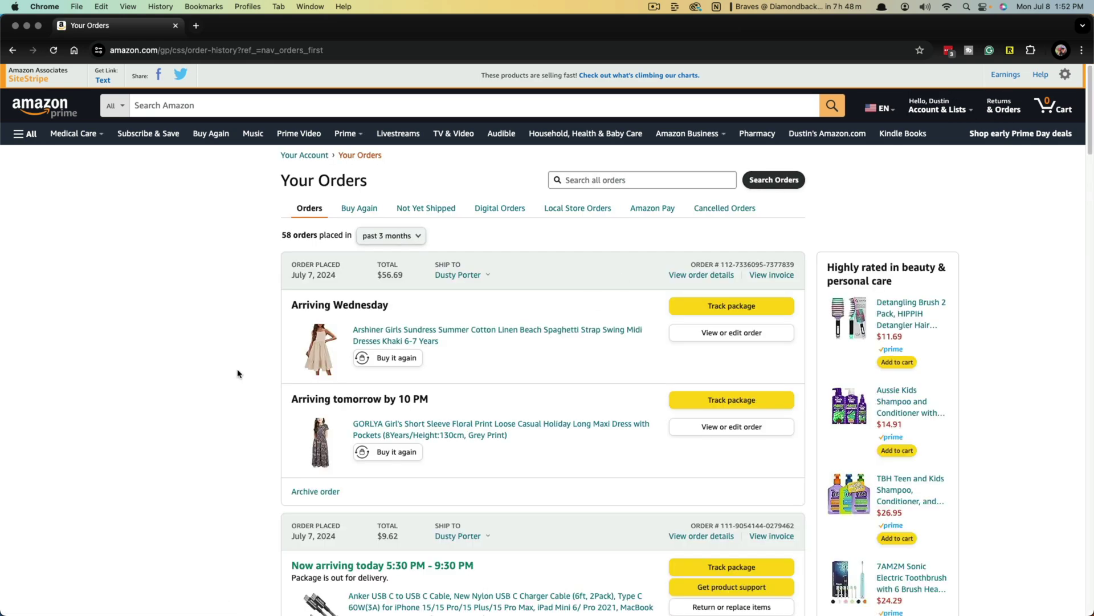
scroll(239, 372, "down", 3)
scroll(238, 372, "down", 5)
scroll(239, 374, "down", 4)
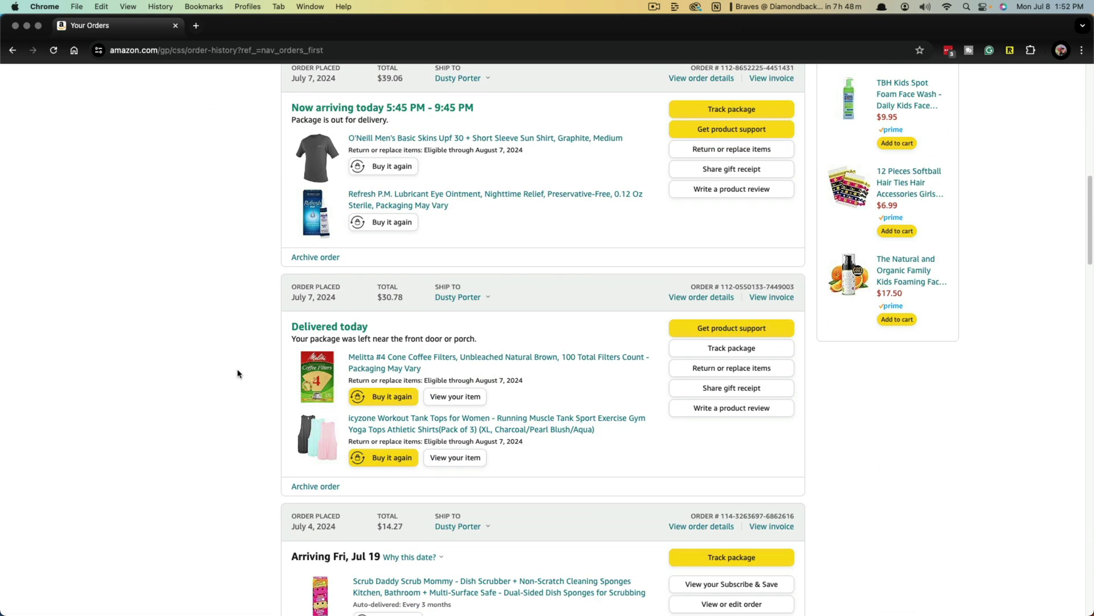
scroll(239, 373, "down", 1)
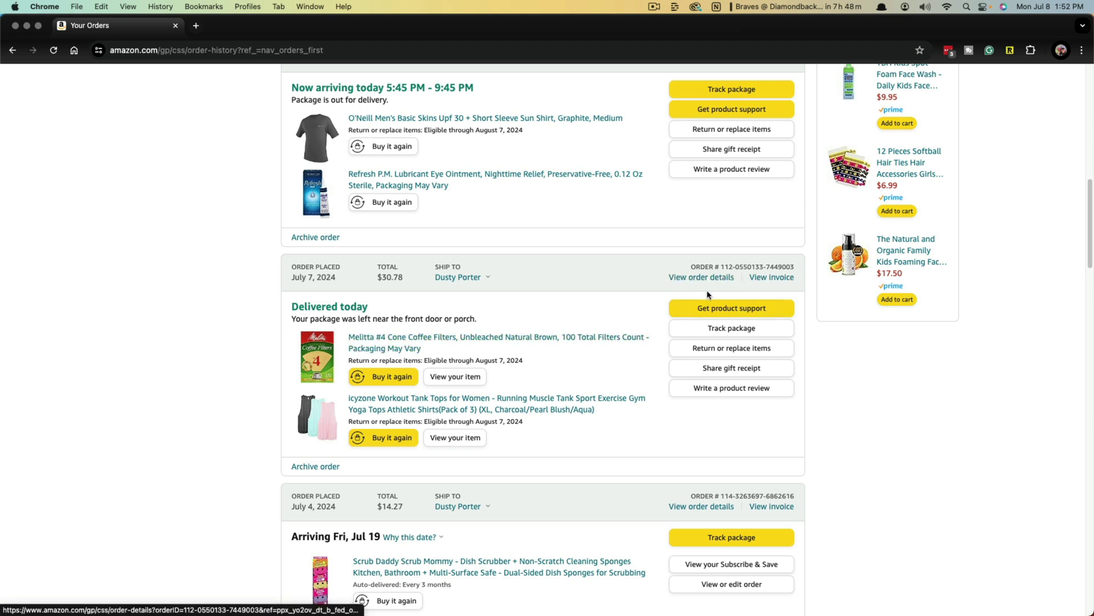
left_click(771, 278)
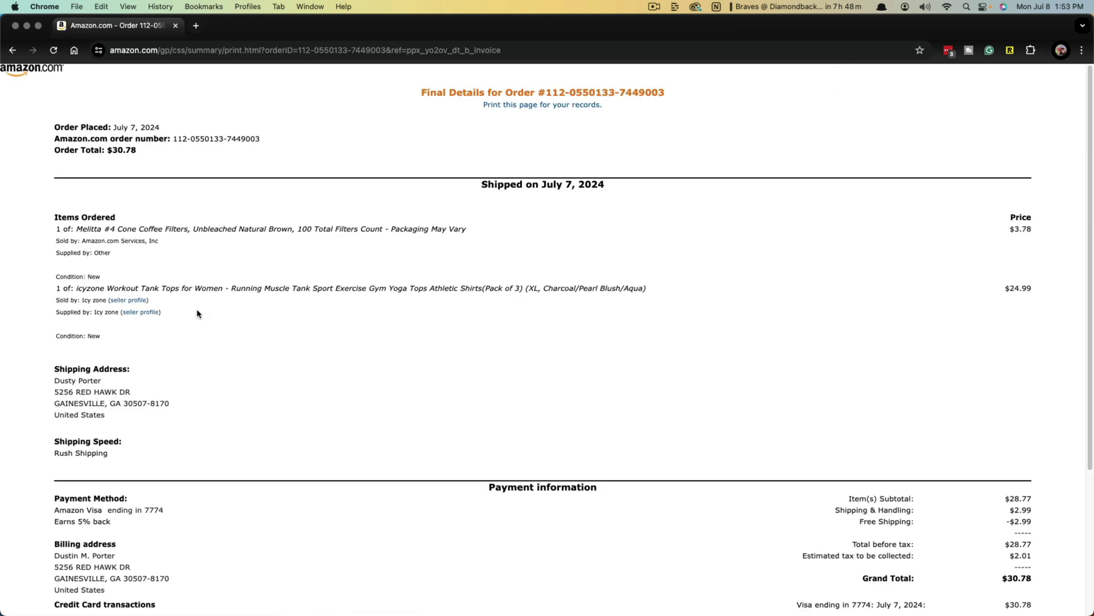